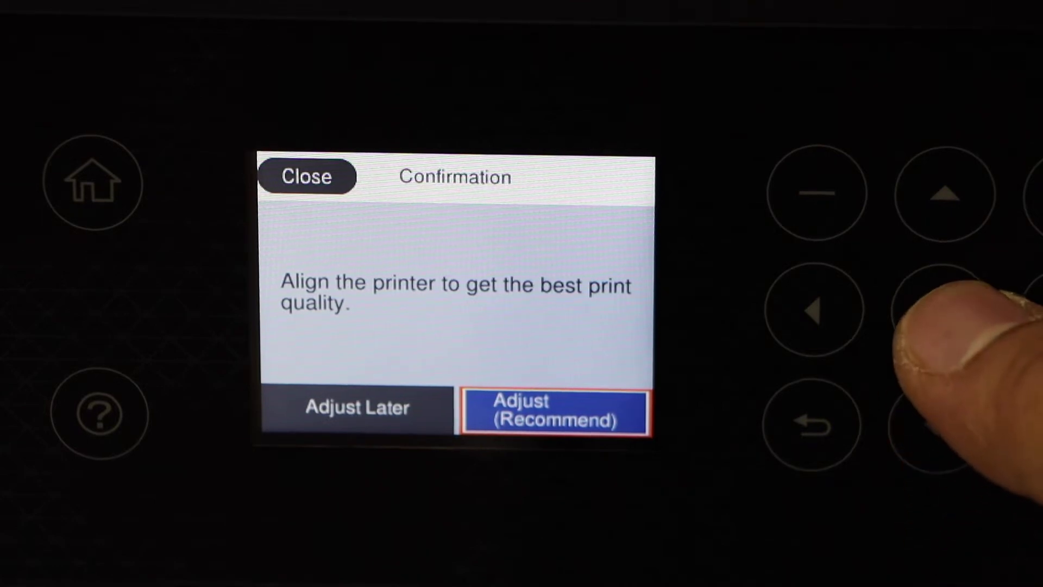
# - Agree to align the printer now and print the nozzle check pattern
pyautogui.click(941, 312)
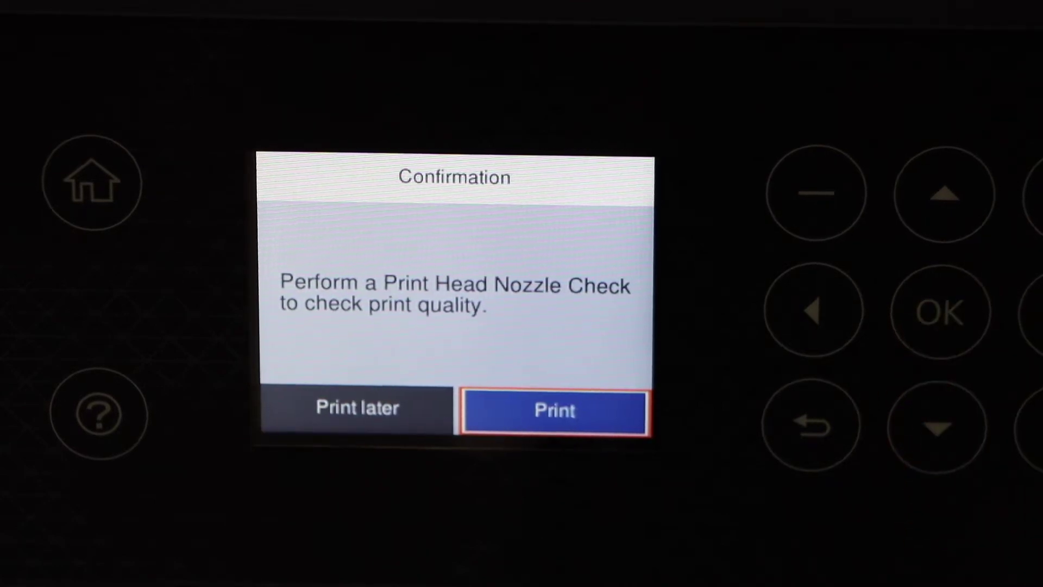
pyautogui.click(941, 312)
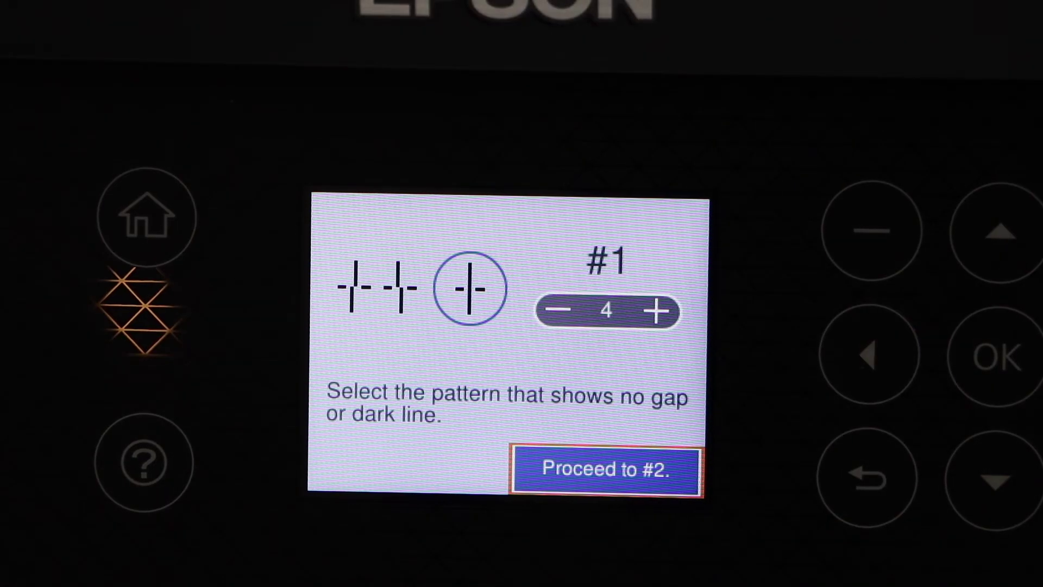
# - Select the gap-free pattern for alignment set #1 and proceed to set #2
pyautogui.click(870, 230)
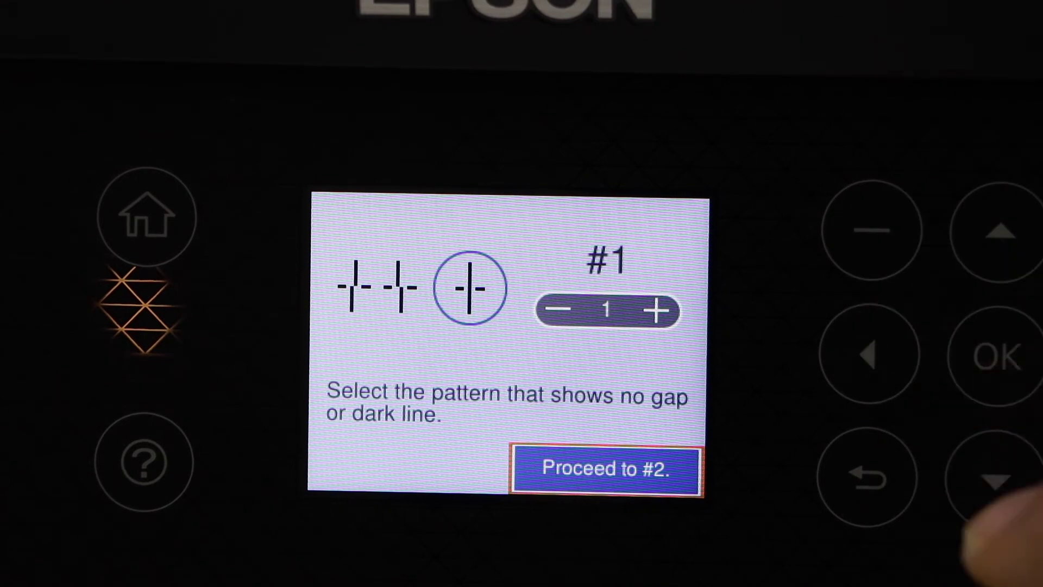
pyautogui.click(995, 356)
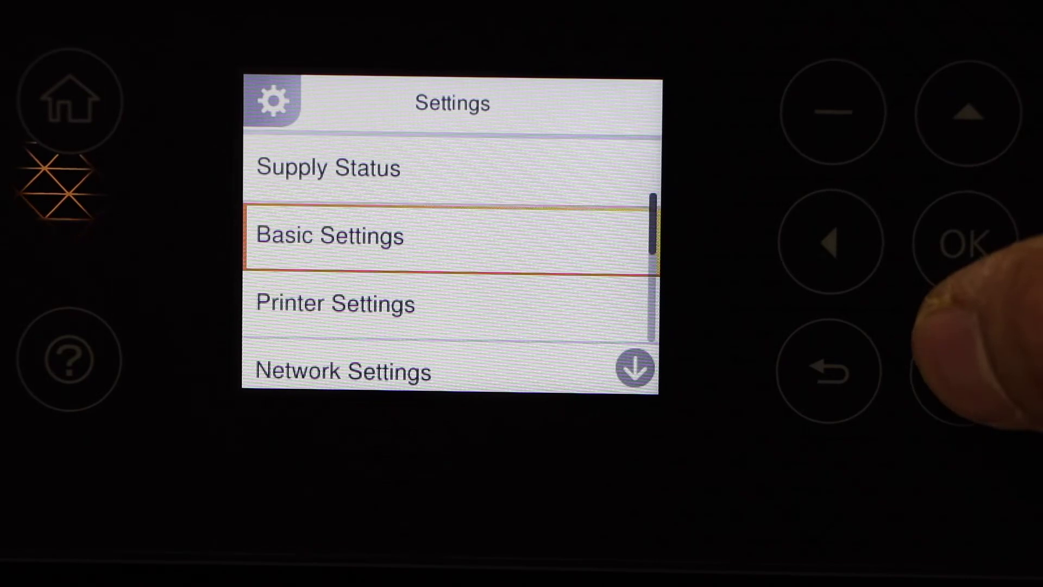
# - Run the Wi-Fi Setup Wizard from Network Settings and select the BELL451 network
pyautogui.click(966, 242)
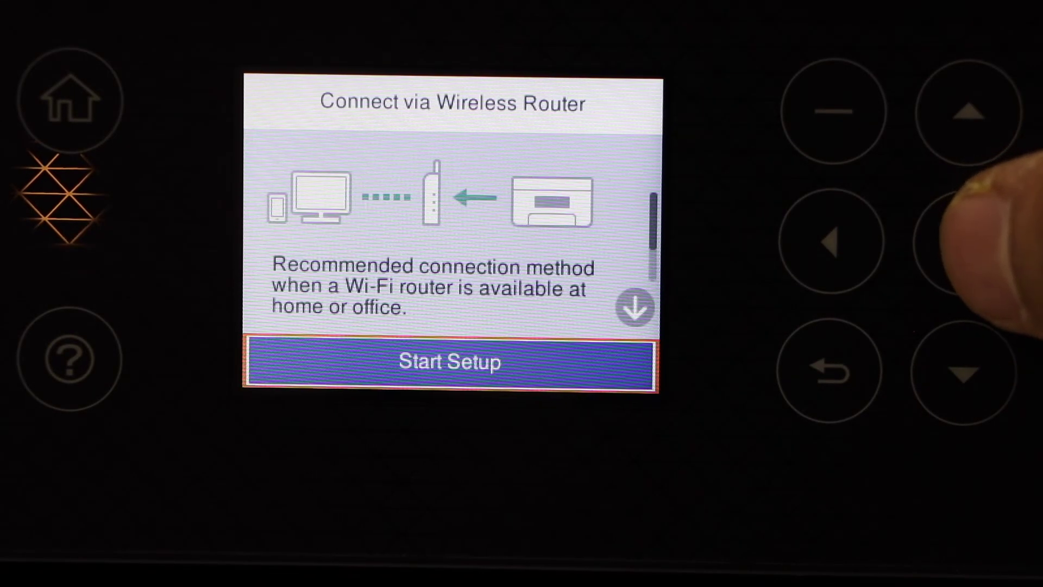
pyautogui.click(966, 242)
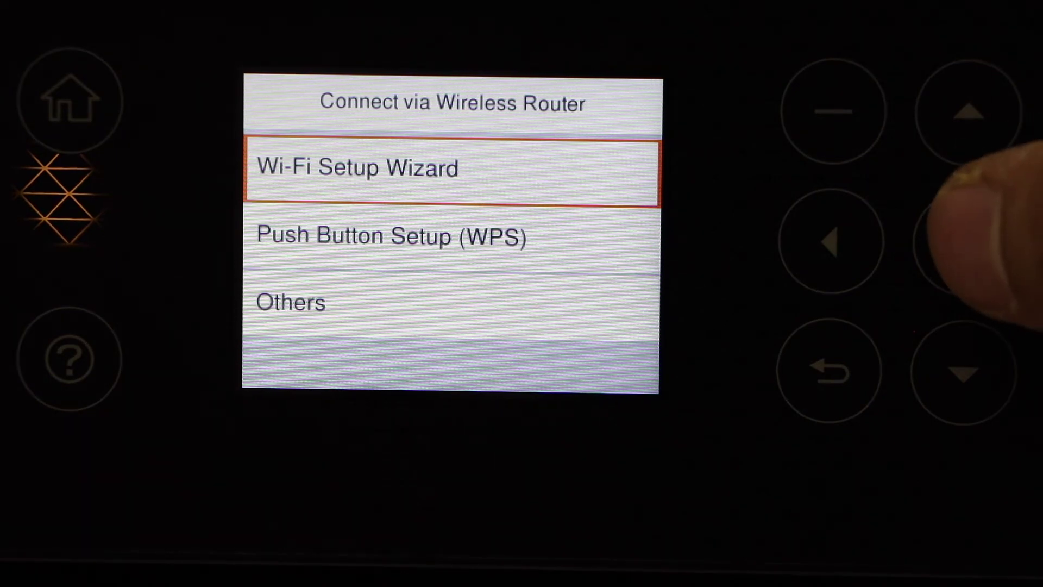
pyautogui.click(966, 260)
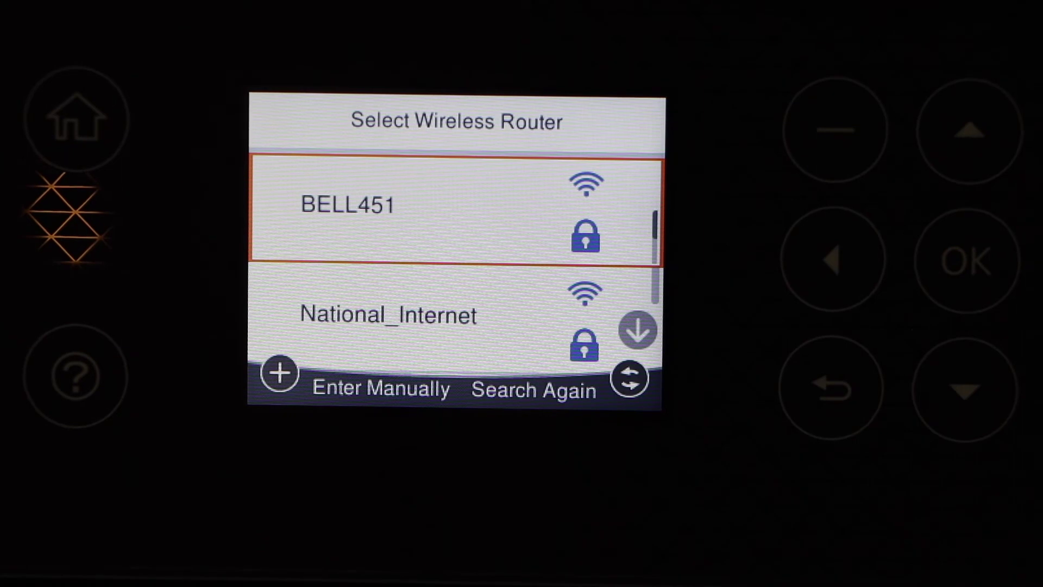
pyautogui.click(966, 261)
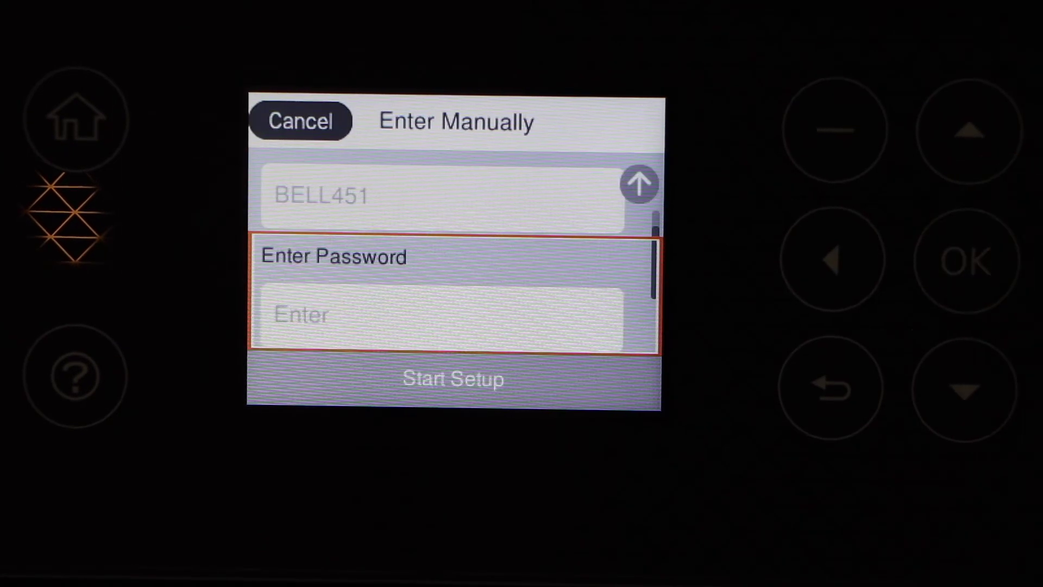